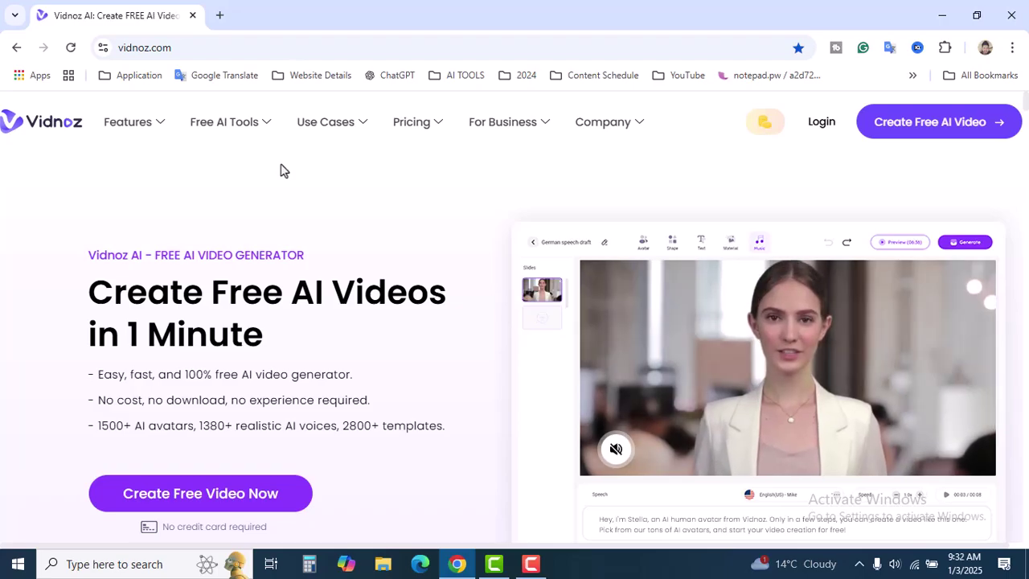
Show the Free AI Tools dropdown listing AI Text to Video, Image to Video and Video Dubbing.
mouse_move(223, 134)
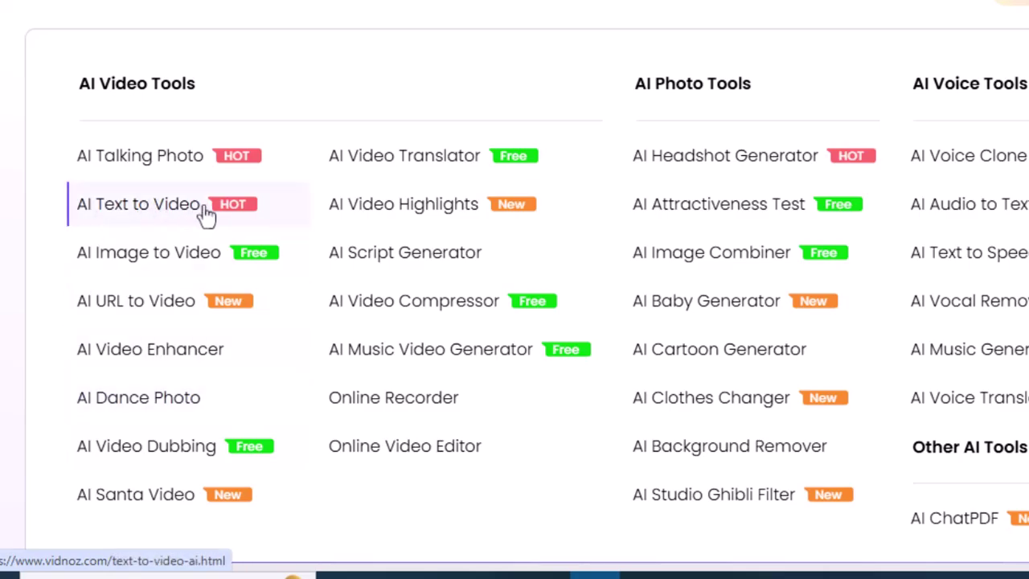
Open AI Text to Video, load the sample birthday prompt, then delete it to leave 0 / 2000.
click(136, 227)
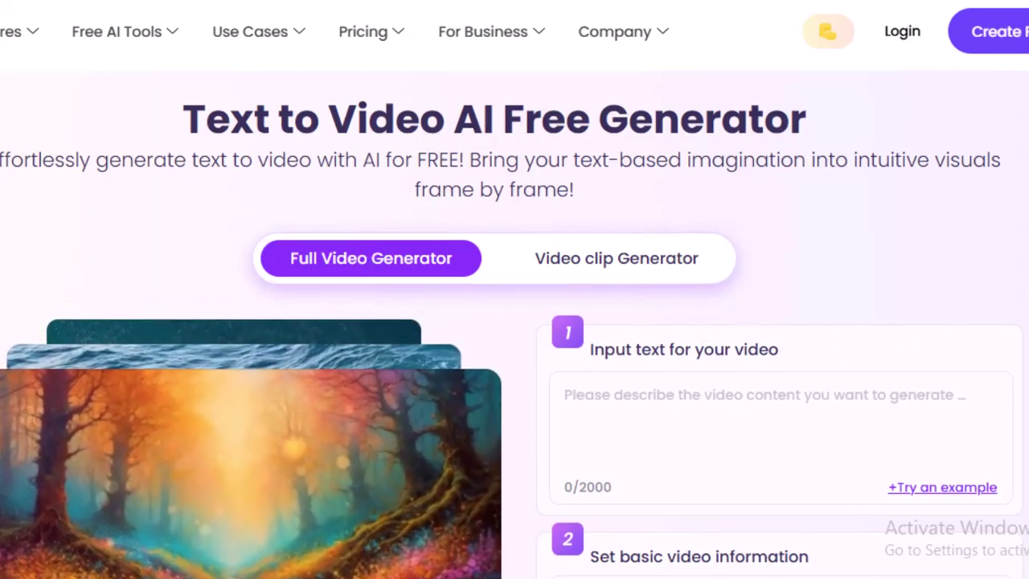
scroll(614, 177, down, 3)
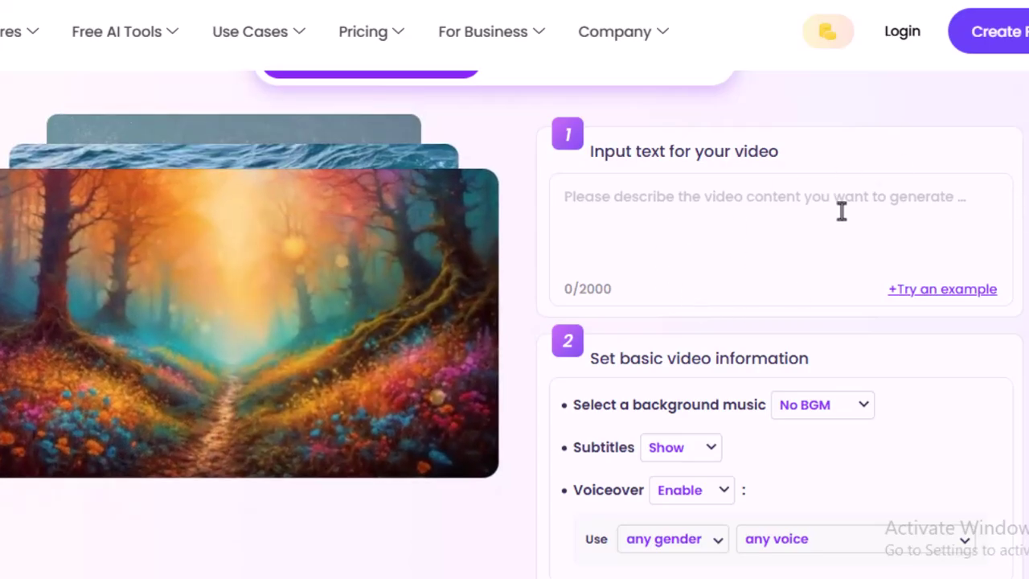
click(972, 294)
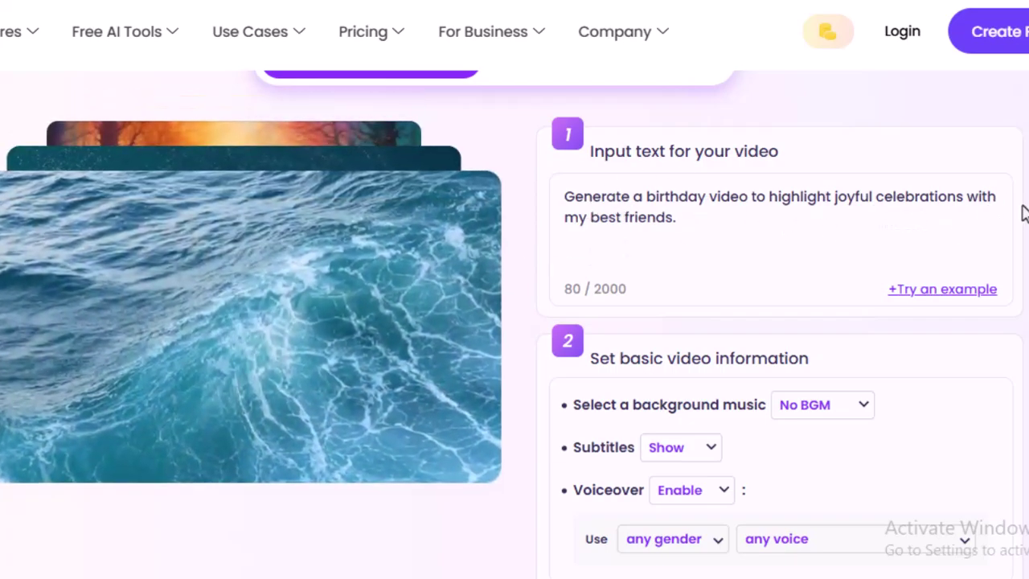
drag(690, 225, 582, 196)
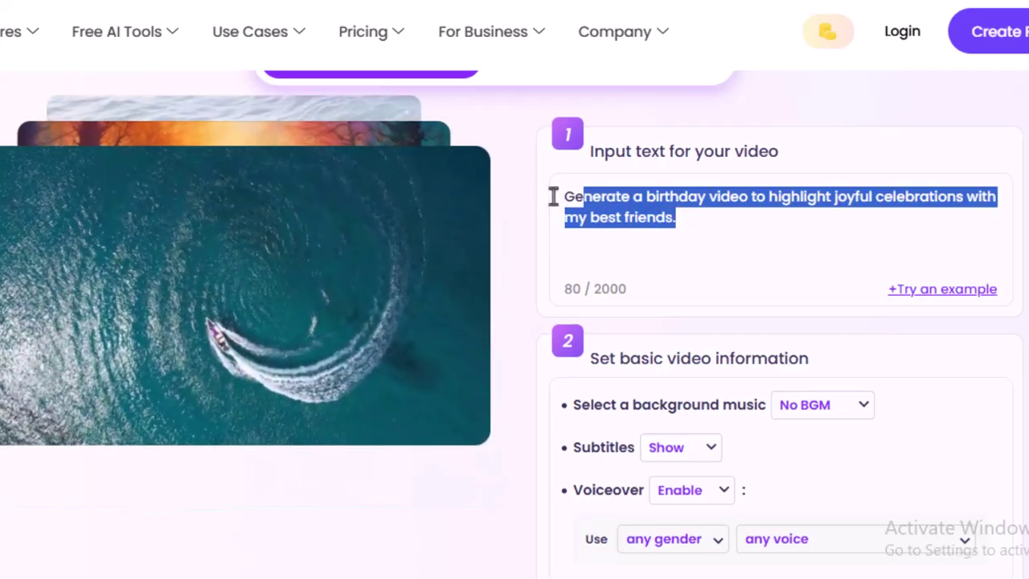
key(ctrl+a)
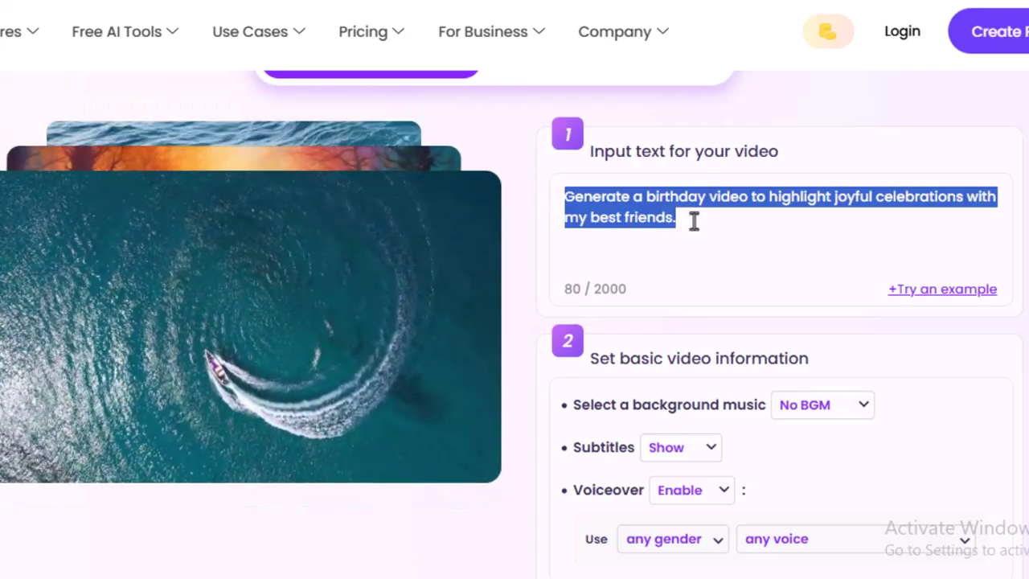
click(693, 221)
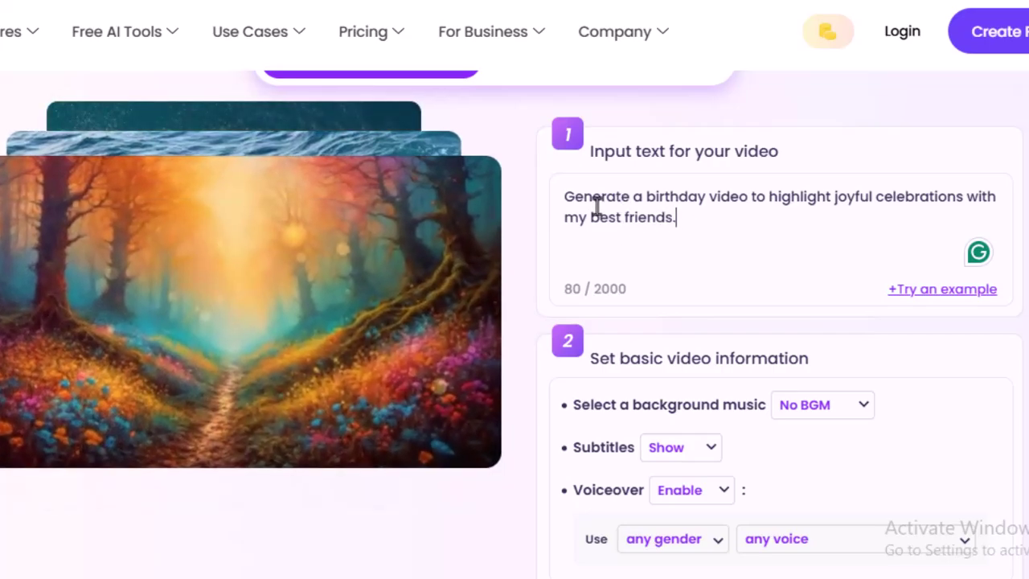
key(ctrl+a)
key(BackSpace)
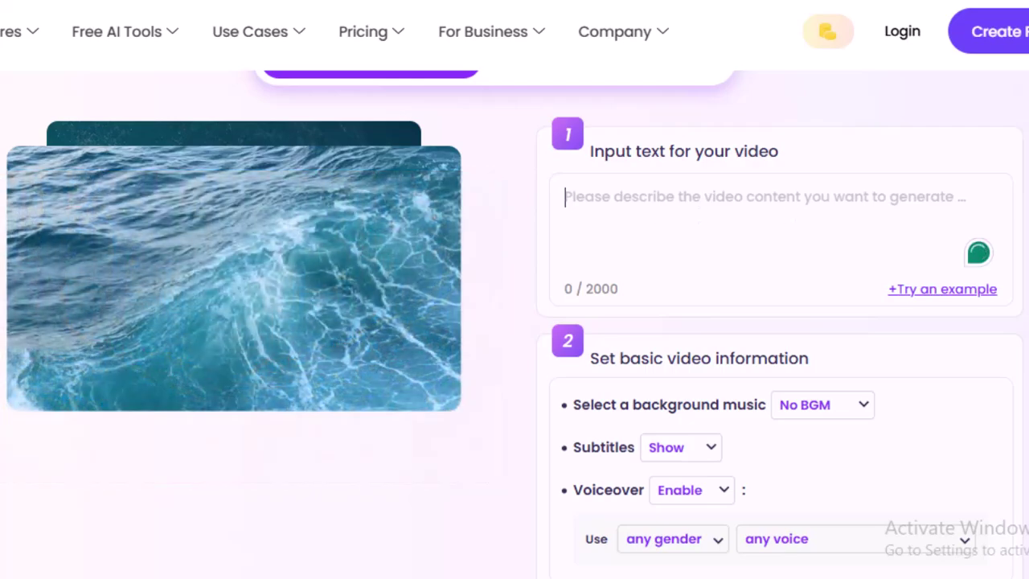
scroll(909, 225, down, 1)
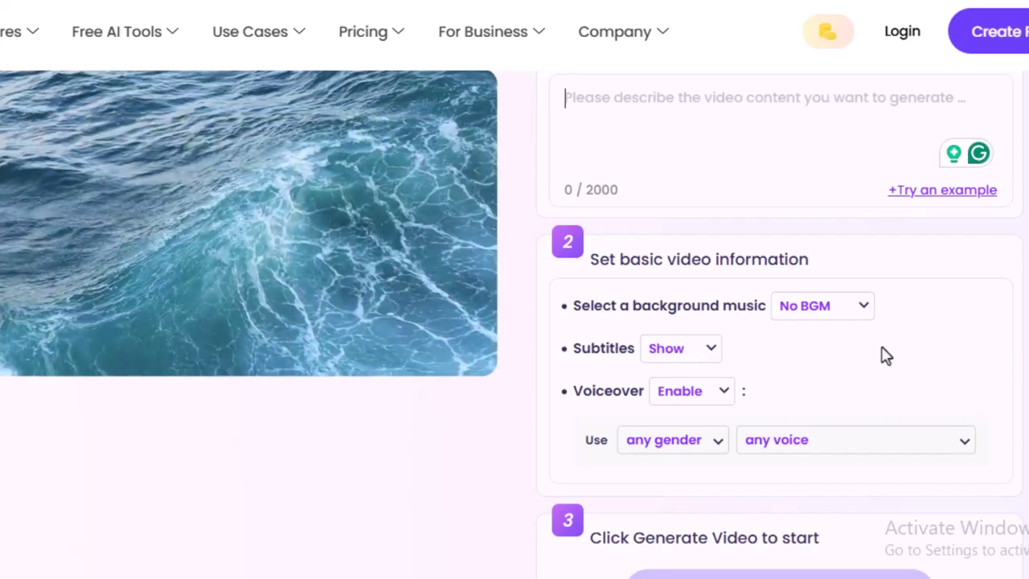
scroll(881, 354, down, 3)
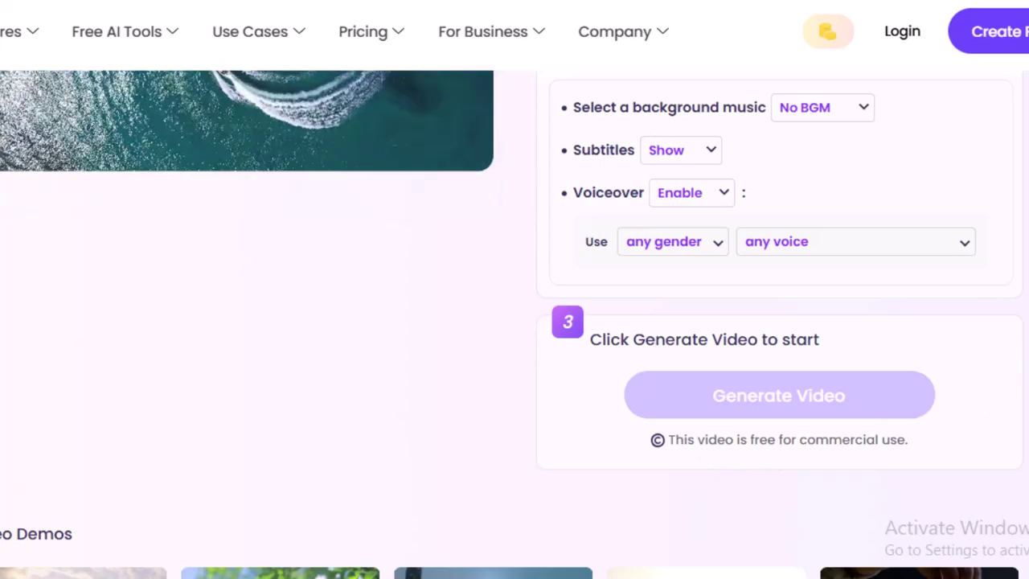
scroll(854, 440, up, 3)
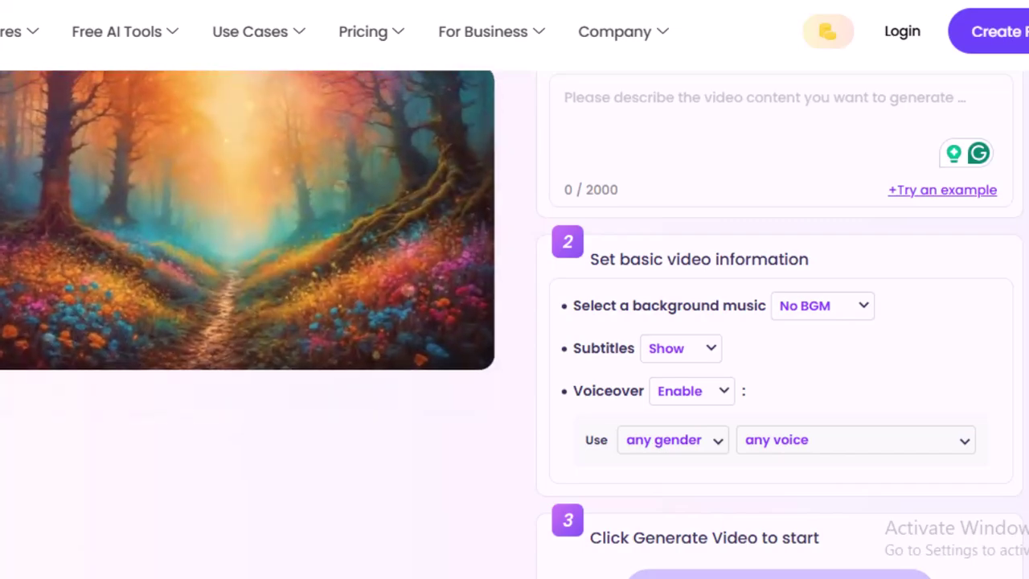
scroll(515, 321, up, 1)
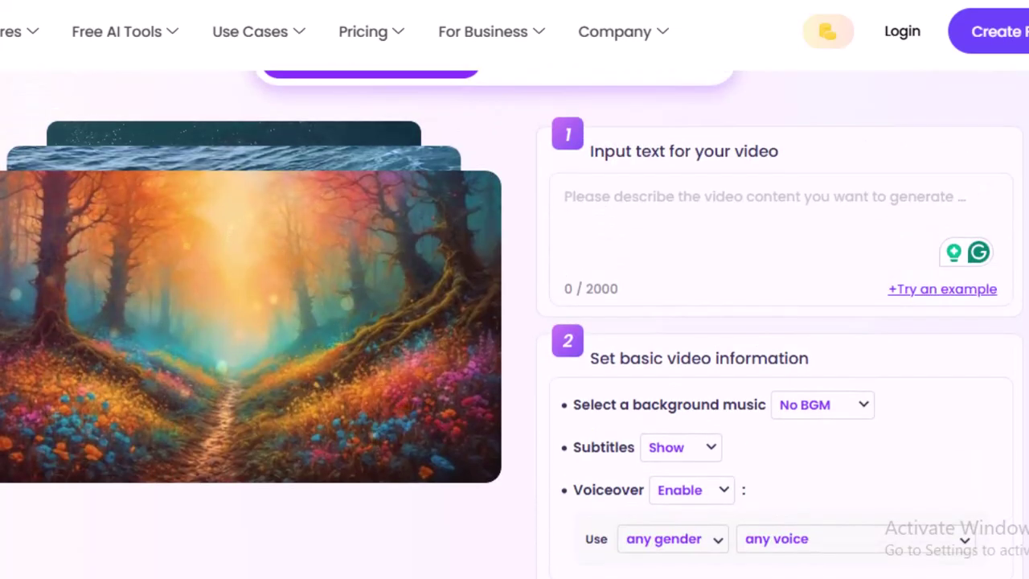
scroll(515, 321, up, 1)
scroll(514, 322, down, 1)
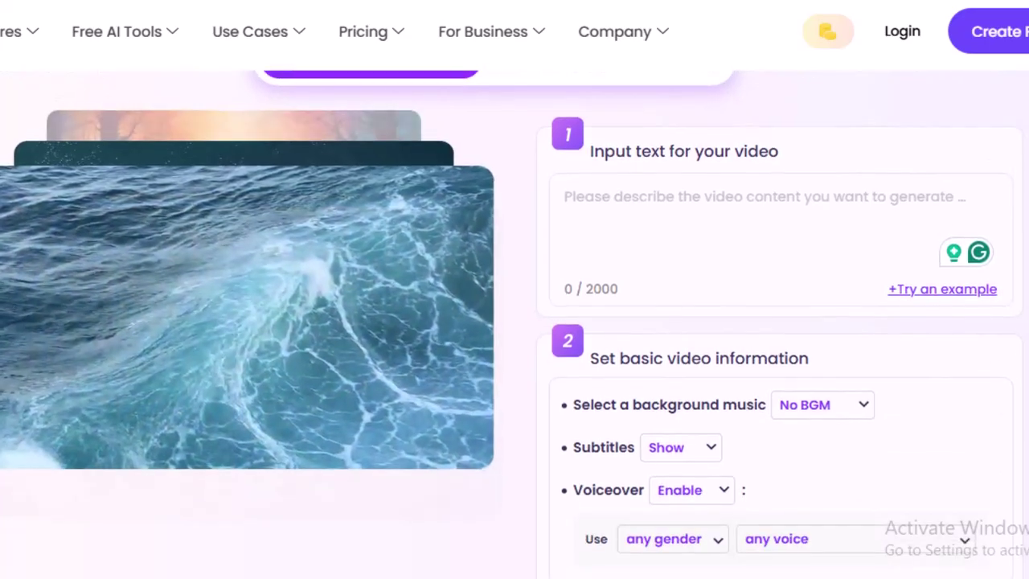
scroll(514, 322, up, 1)
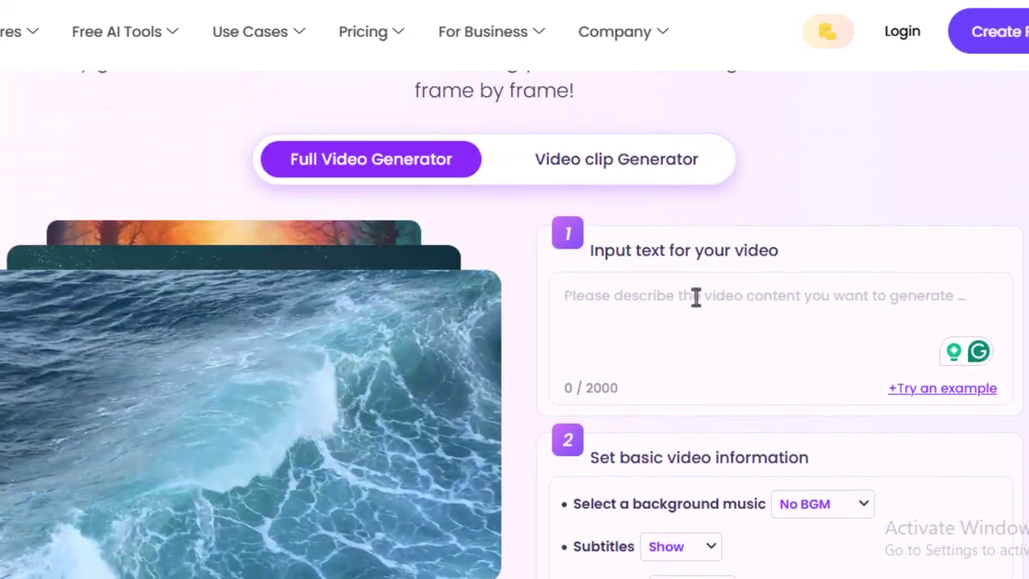
Paste "drone view zoom in out on hills, sea, undersea" into the Input text box.
click(902, 289)
text(drone view zoom in out on hills, sea, undersea)
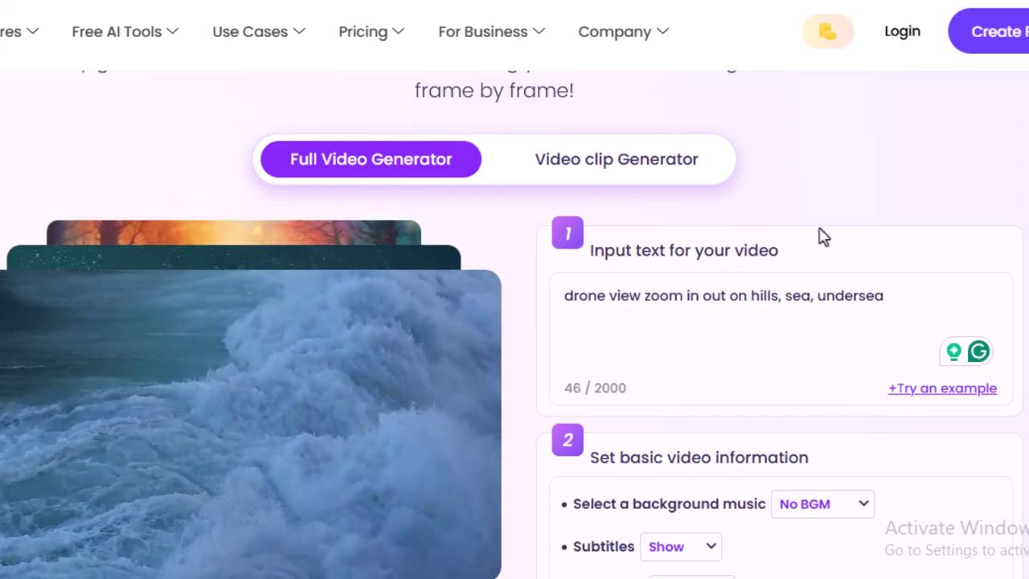
Set the background music to Relaxing.
scroll(1018, 287, down, 5)
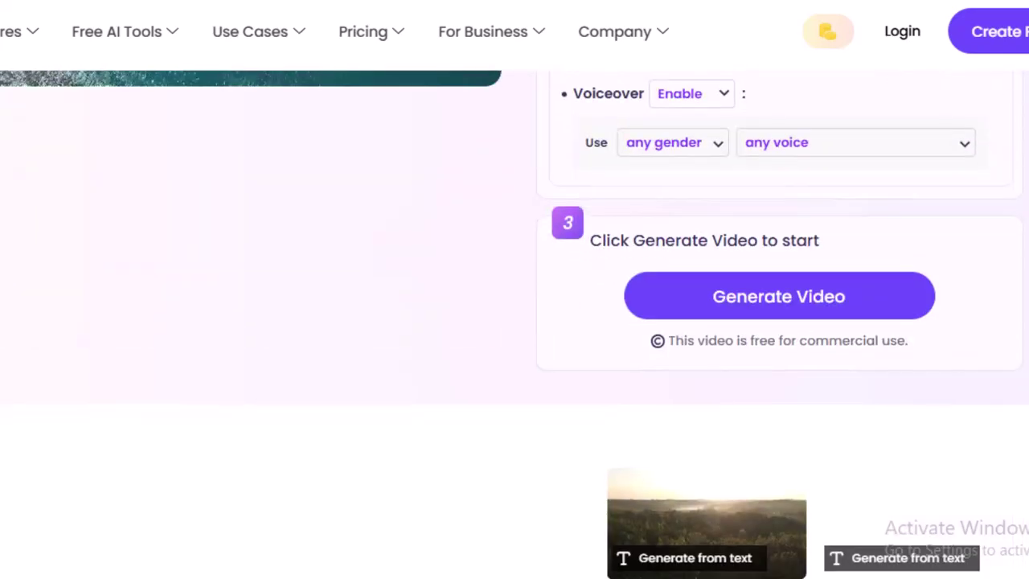
scroll(733, 196, up, 2)
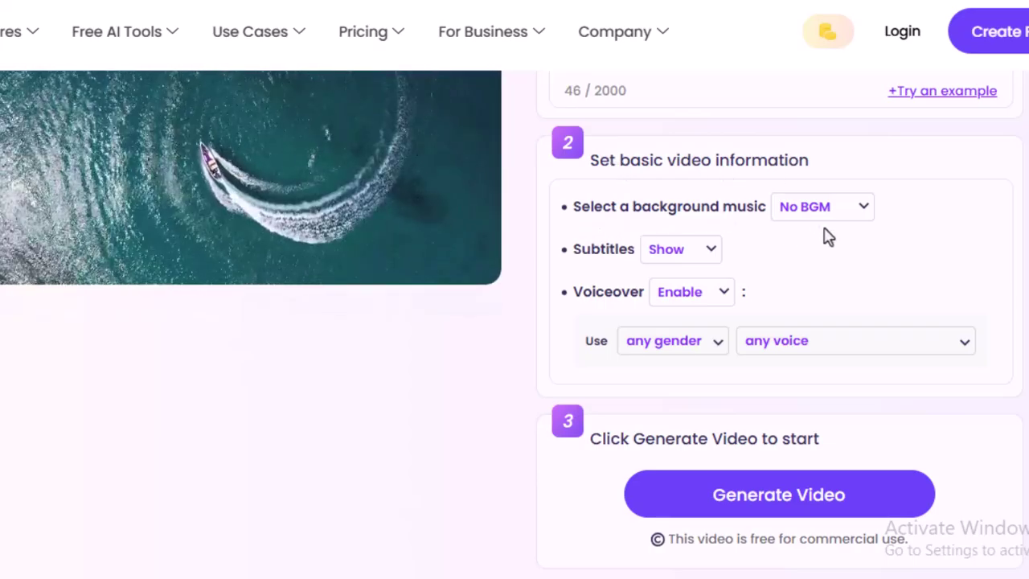
click(865, 208)
scroll(843, 326, up, 1)
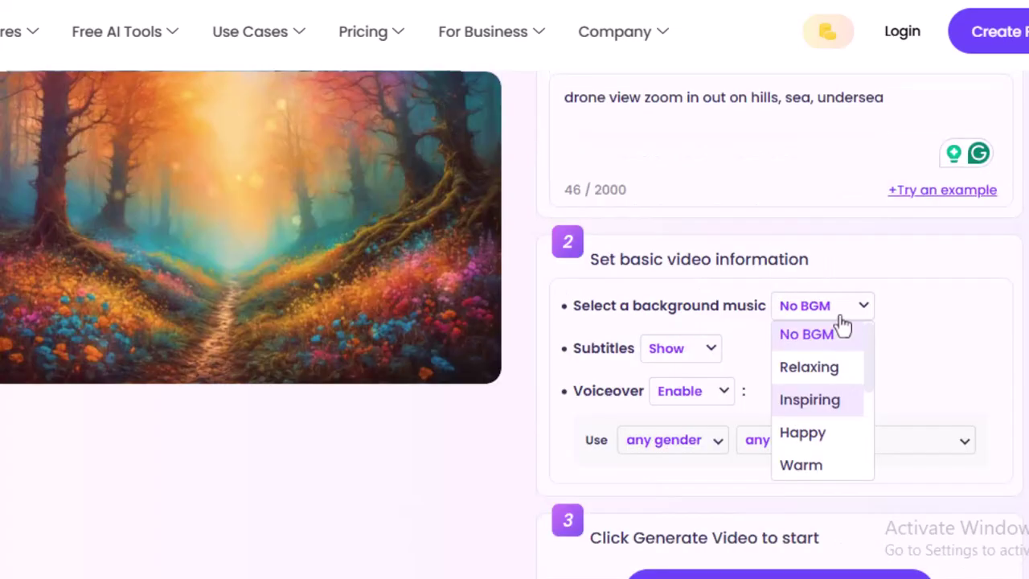
click(809, 368)
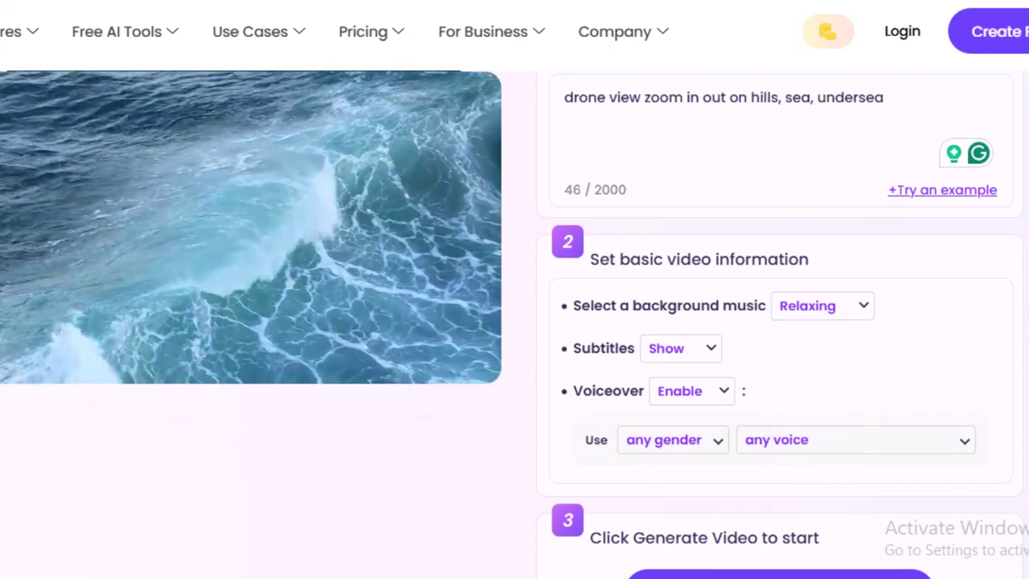
Set the voiceover to a female speaker with a clear American voice.
scroll(752, 362, down, 1)
click(718, 343)
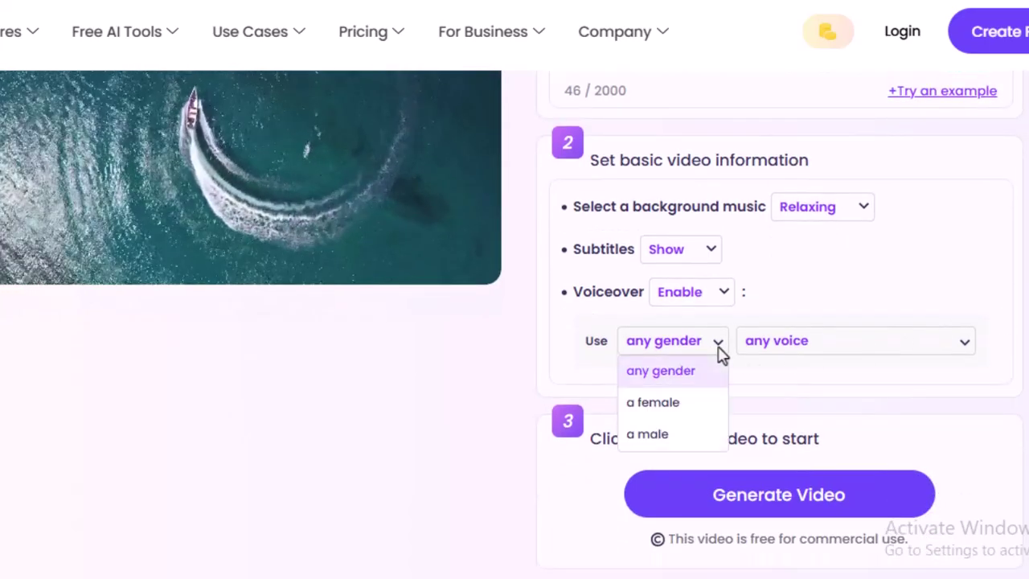
click(667, 404)
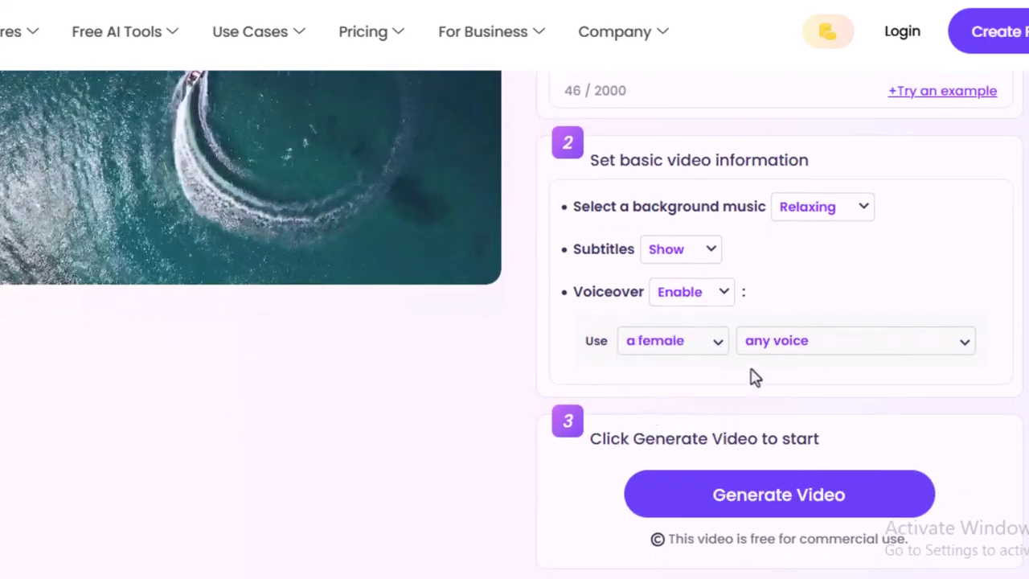
click(814, 351)
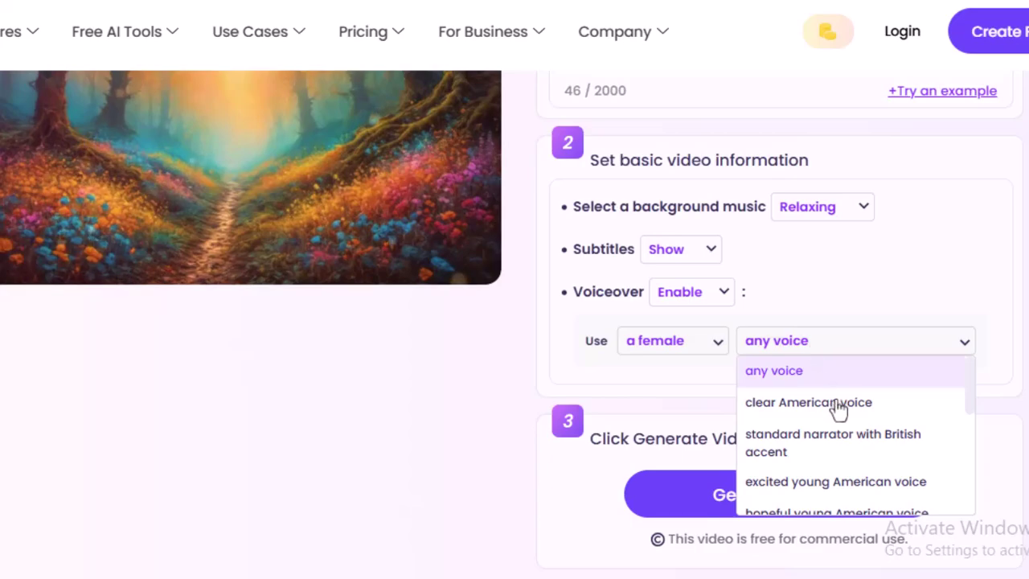
click(841, 410)
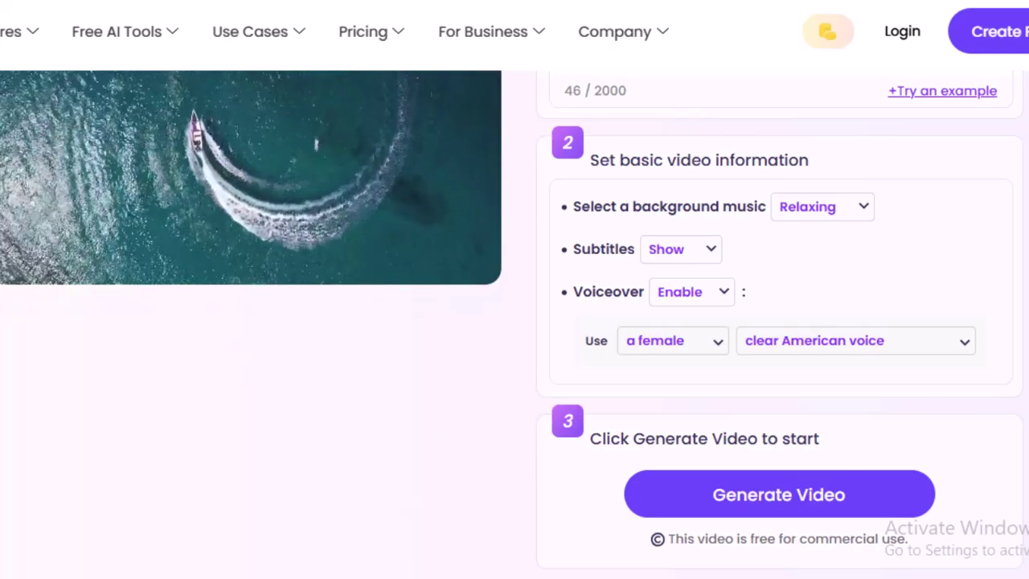
scroll(514, 322, down, 1)
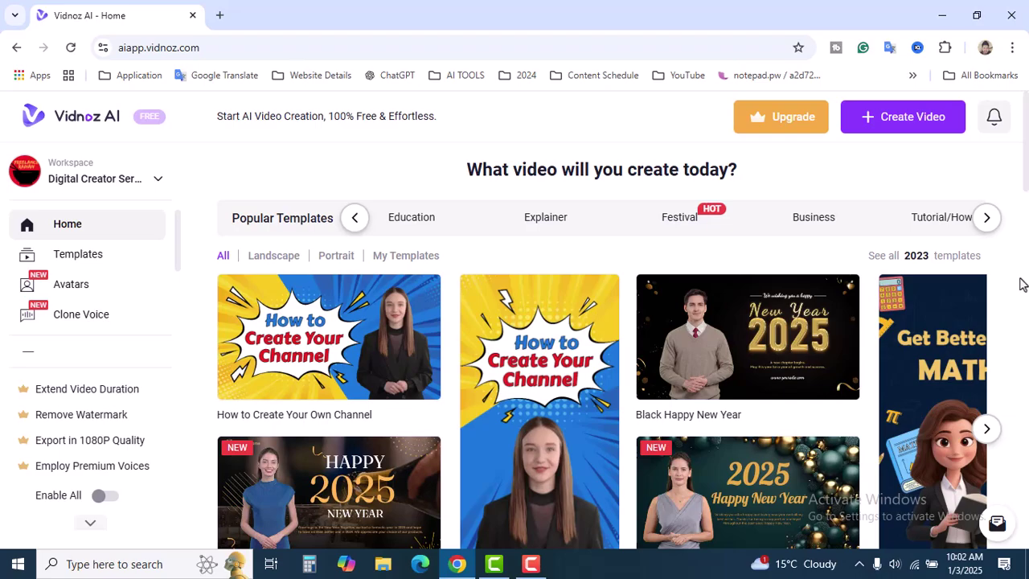
click(988, 224)
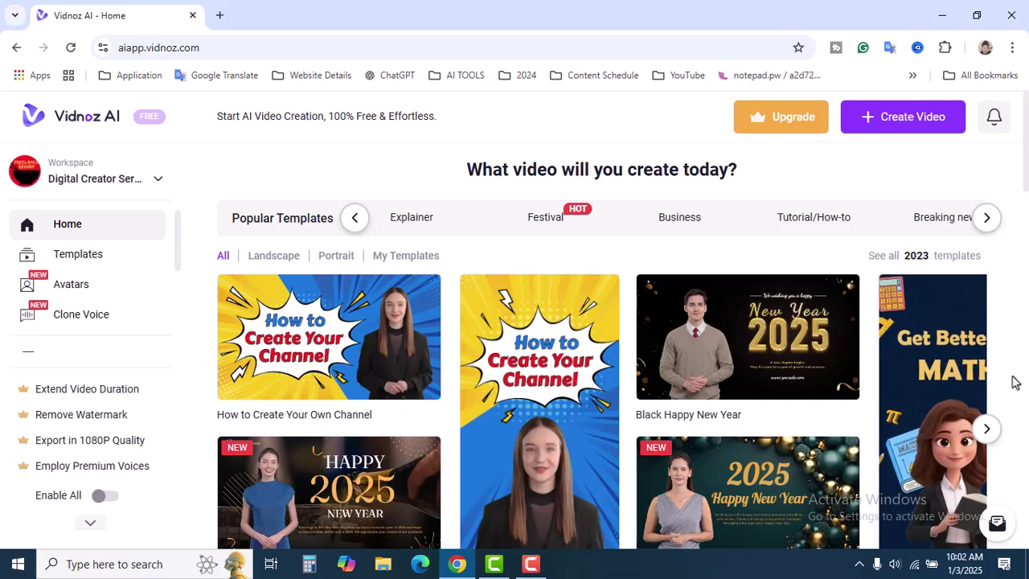
scroll(1019, 370, down, 10)
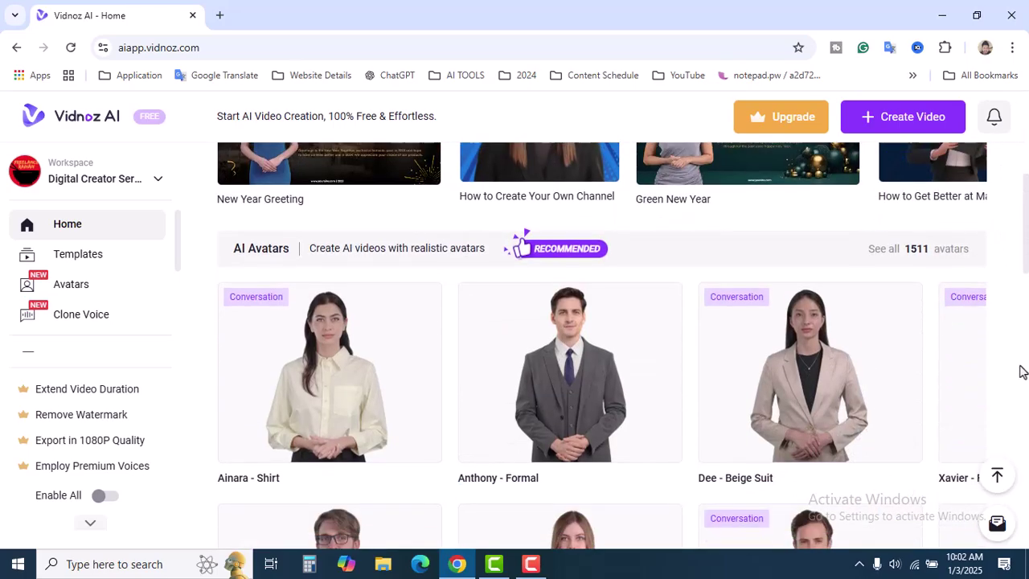
scroll(1020, 371, up, 6)
scroll(1021, 370, up, 4)
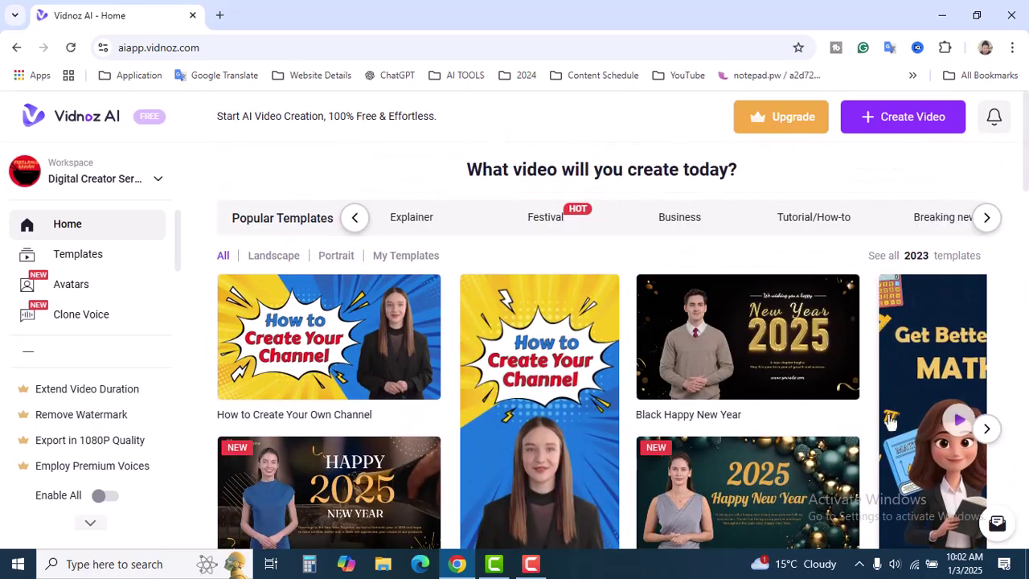
scroll(1014, 402, down, 3)
scroll(1011, 394, down, 2)
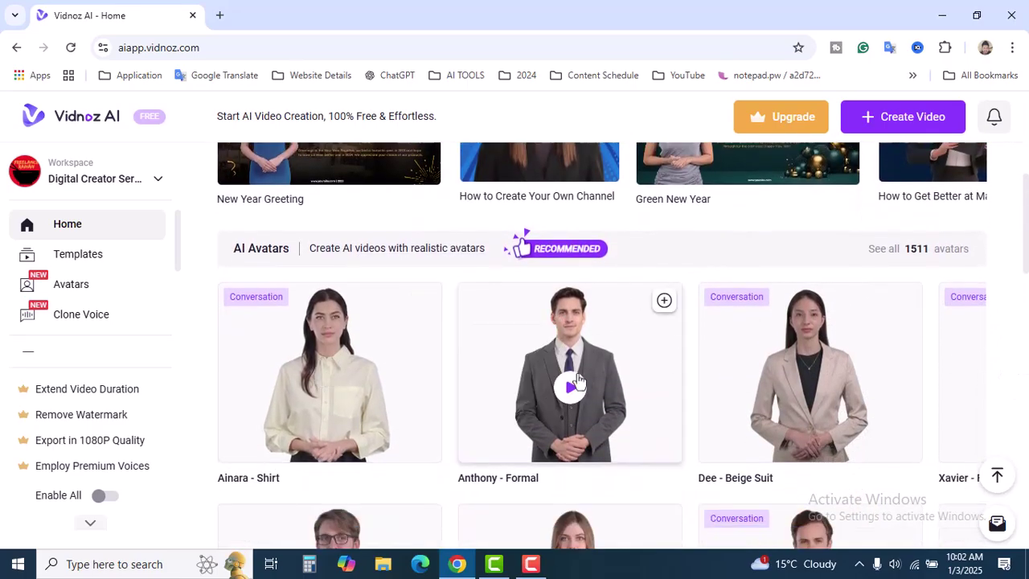
scroll(1006, 337, down, 4)
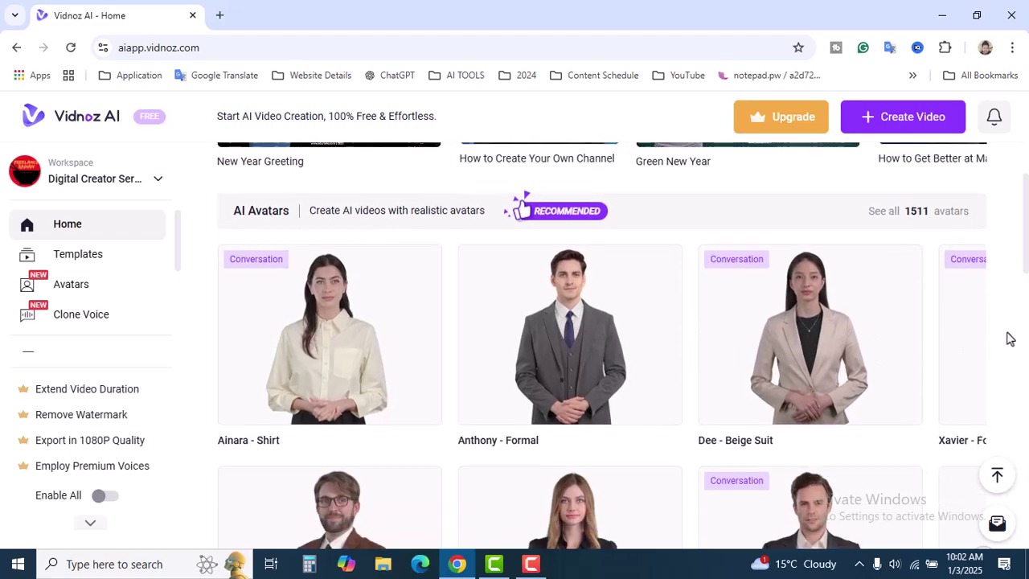
scroll(1010, 338, down, 4)
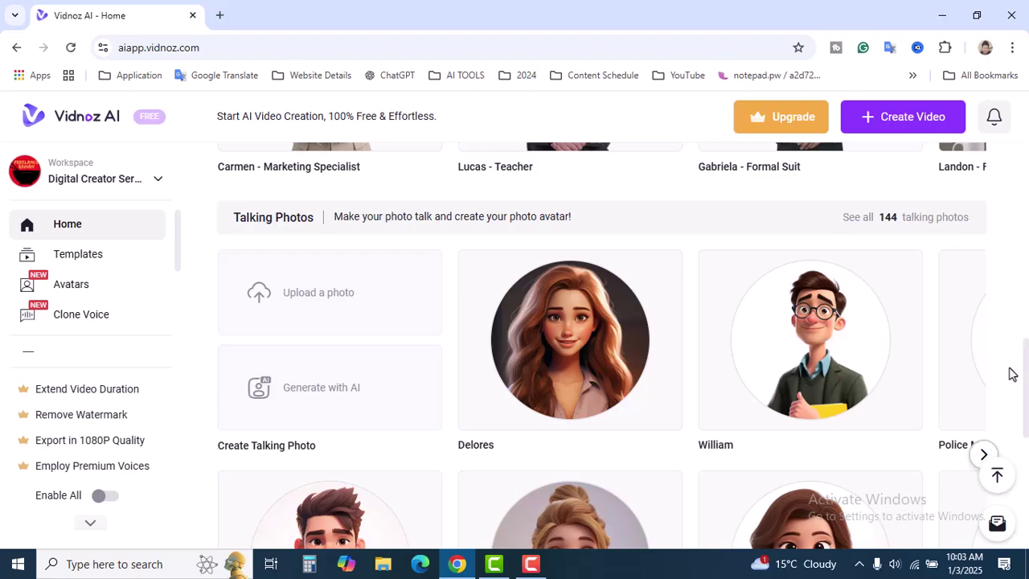
scroll(1005, 364, down, 1)
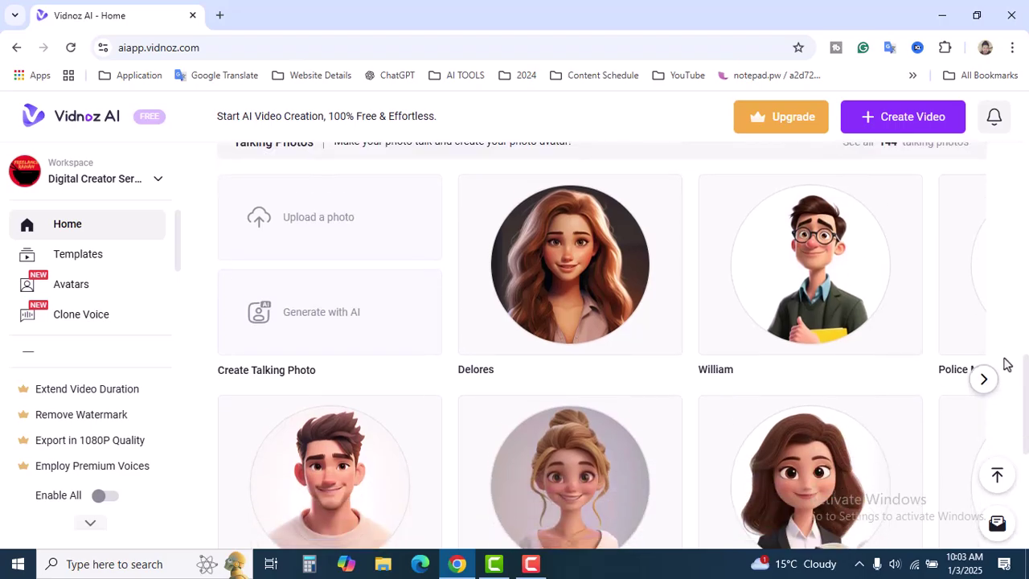
scroll(1005, 364, down, 5)
scroll(1005, 364, up, 3)
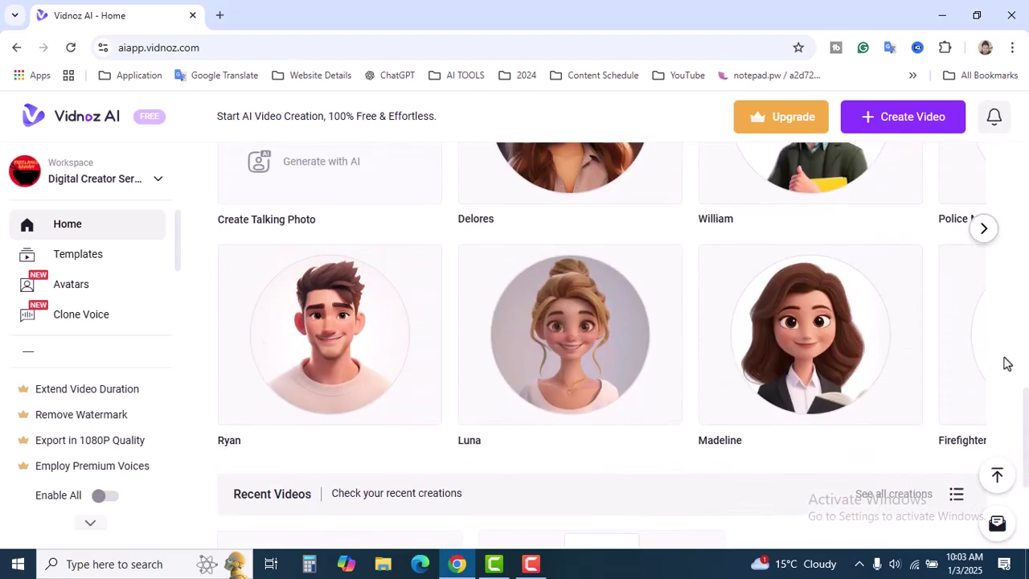
scroll(1005, 364, down, 4)
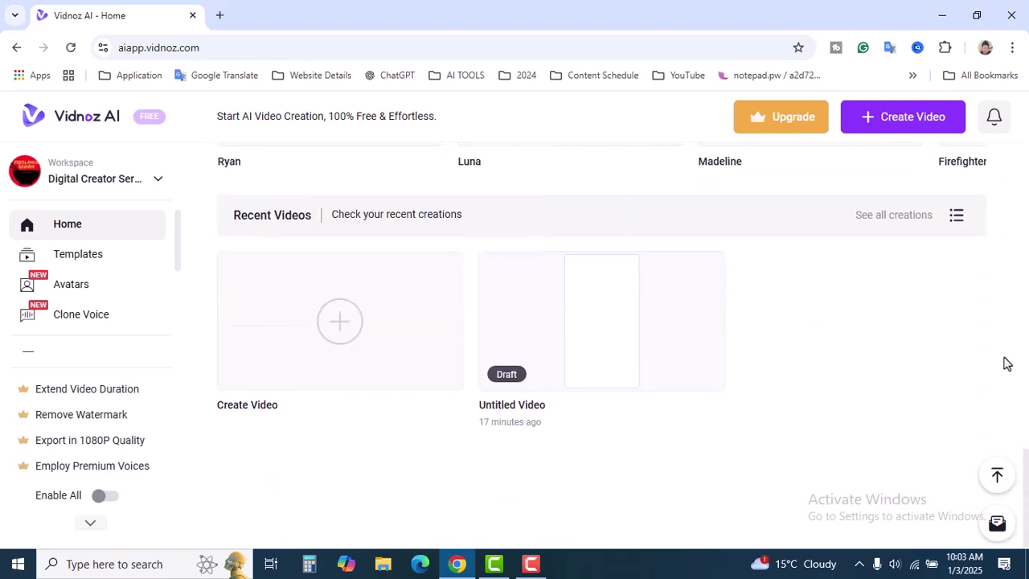
scroll(1005, 364, up, 12)
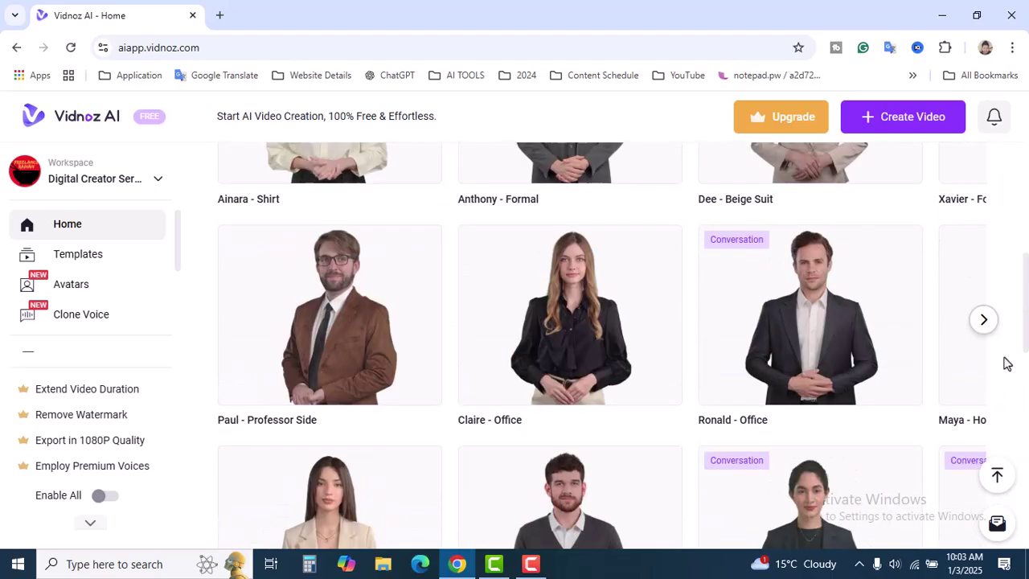
scroll(1006, 364, down, 4)
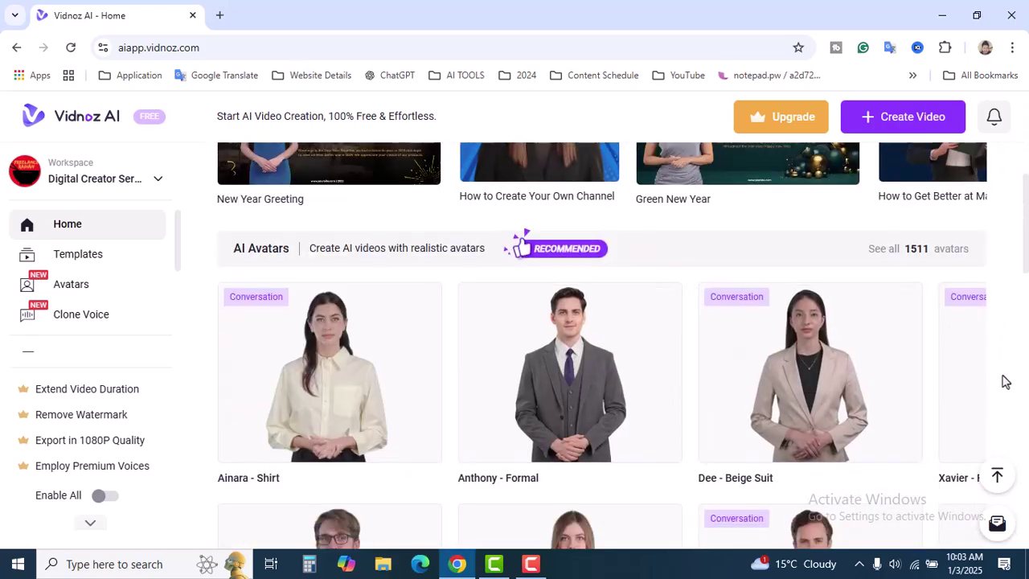
scroll(1005, 381, down, 2)
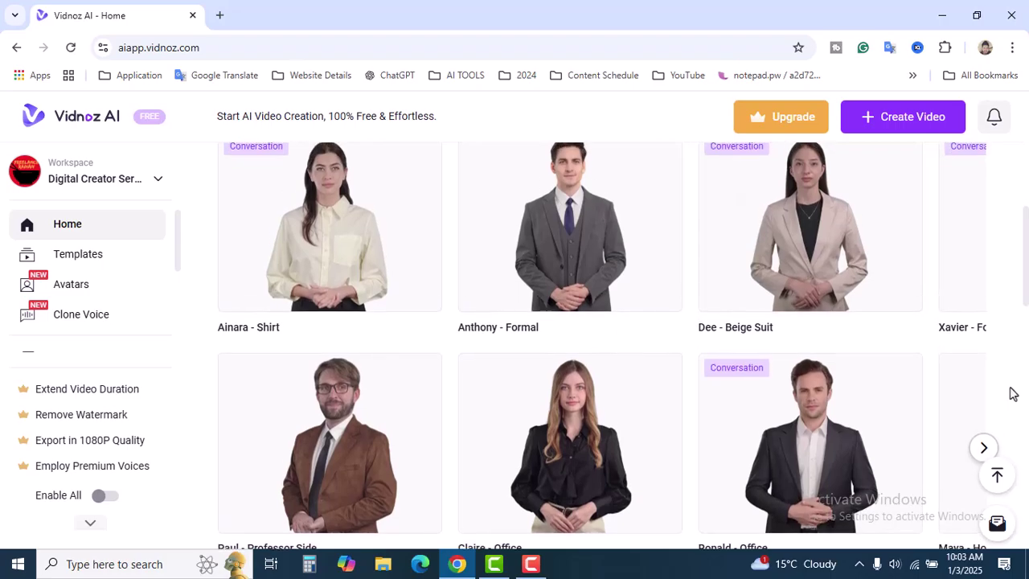
scroll(1012, 393, up, 5)
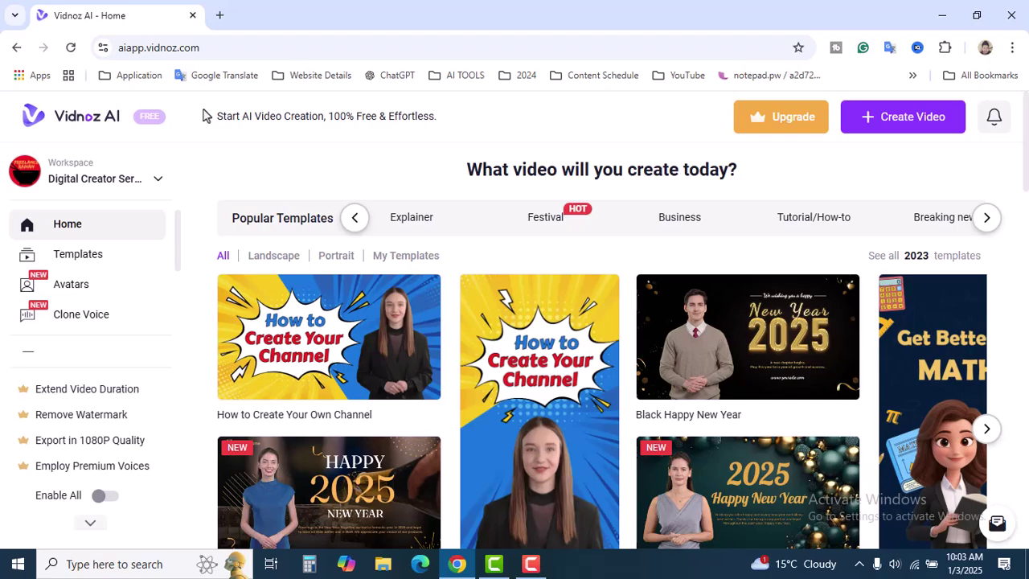
Switch from Chrome to the red app on the Windows taskbar.
click(530, 564)
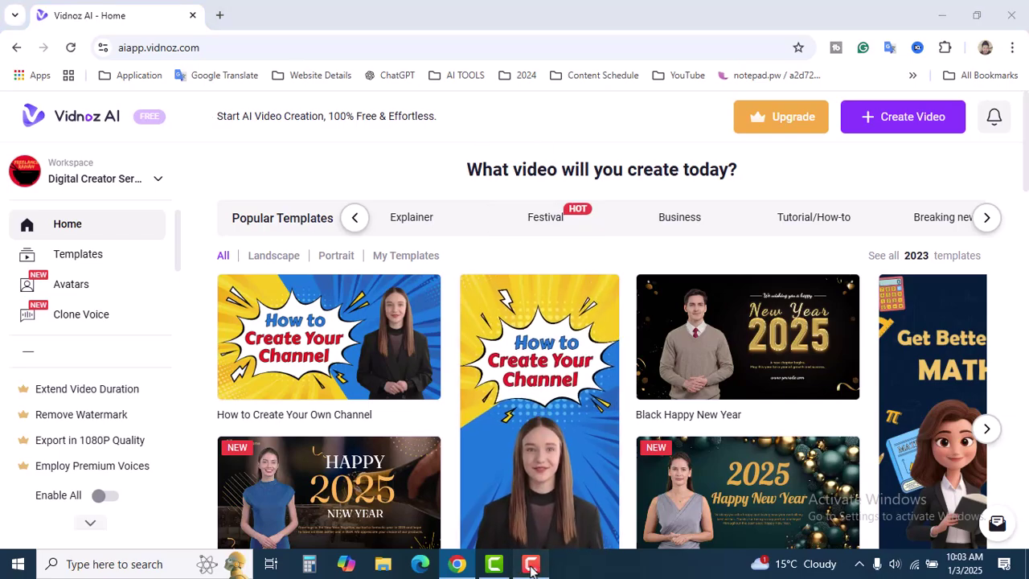